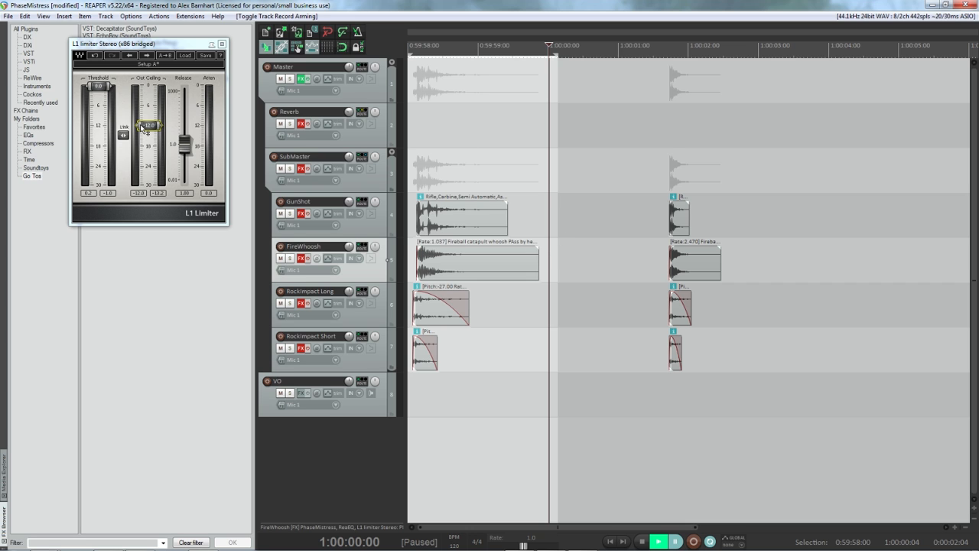
# - Play the GunShot and FireWhoosh tracks one at a time in solo with their effects bypassed
pyautogui.press('space')
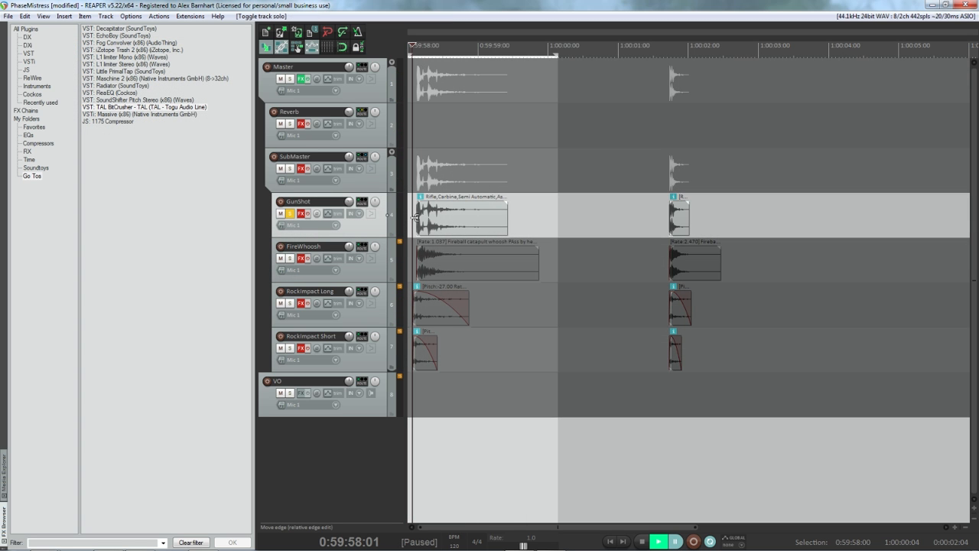
pyautogui.press('space')
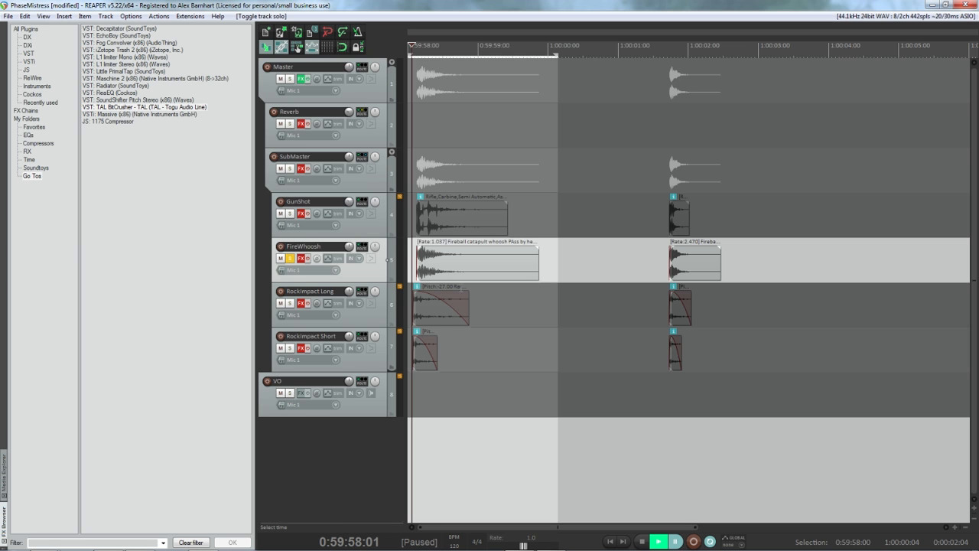
pyautogui.press('space')
# - Switch the solo from FireWhoosh to RockImpact Long and play it dry from 0:59:58:00
pyautogui.click(290, 303)
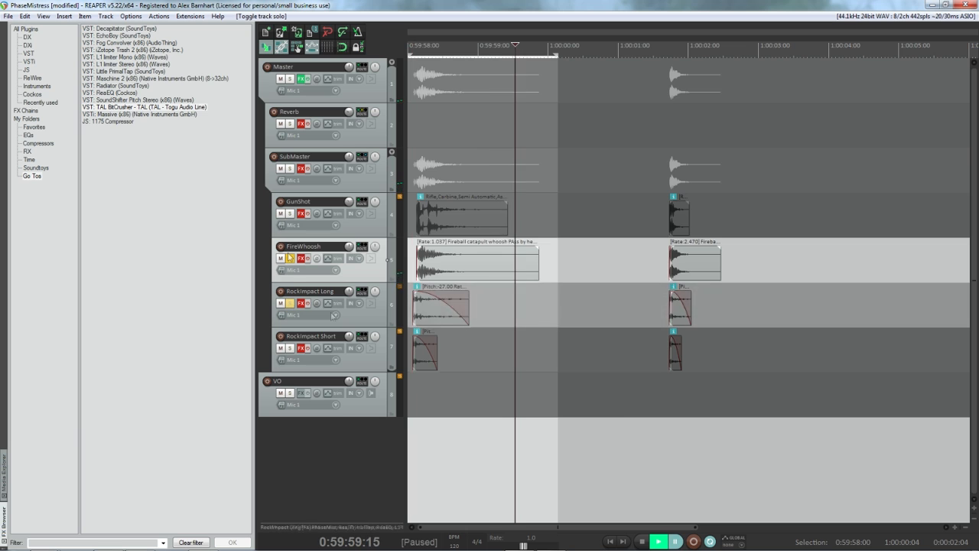
pyautogui.click(290, 258)
pyautogui.click(411, 320)
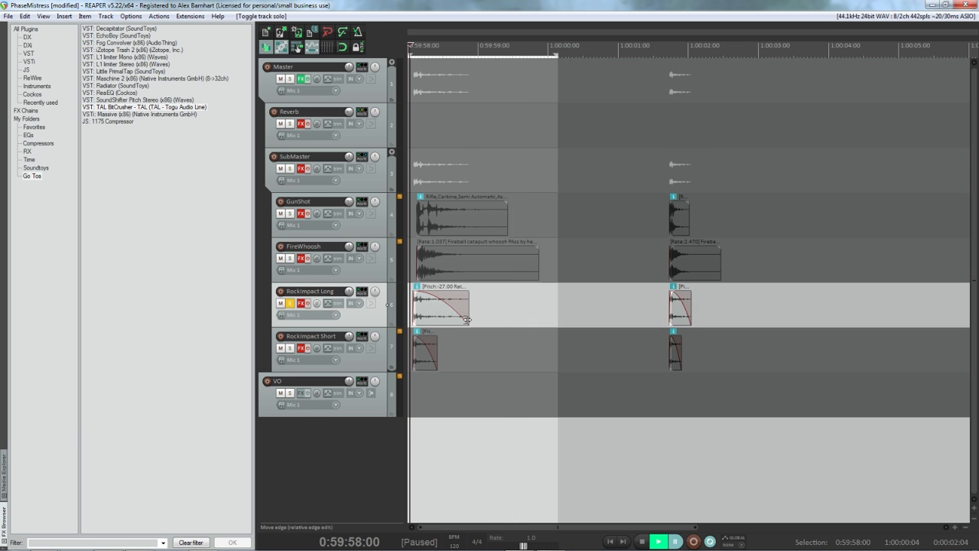
pyautogui.press('space')
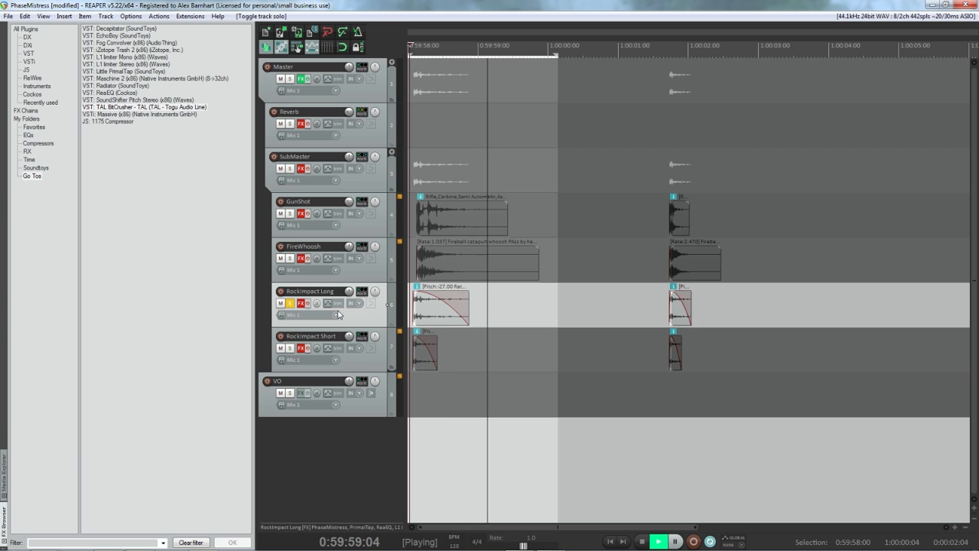
pyautogui.press('space')
# - Switch the solo from RockImpact Long to RockImpact Short and play it dry from 0:59:58:00
pyautogui.click(291, 348)
pyautogui.click(290, 303)
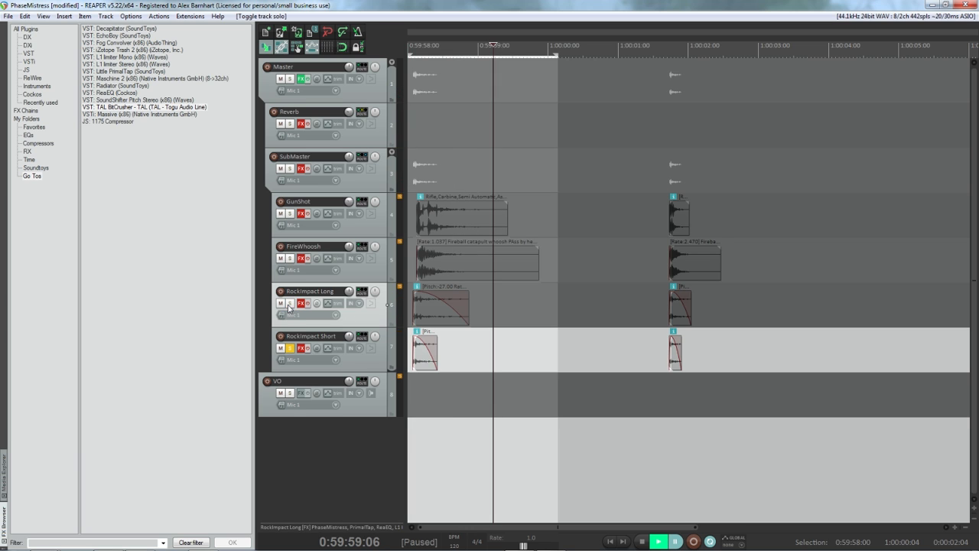
pyautogui.click(412, 342)
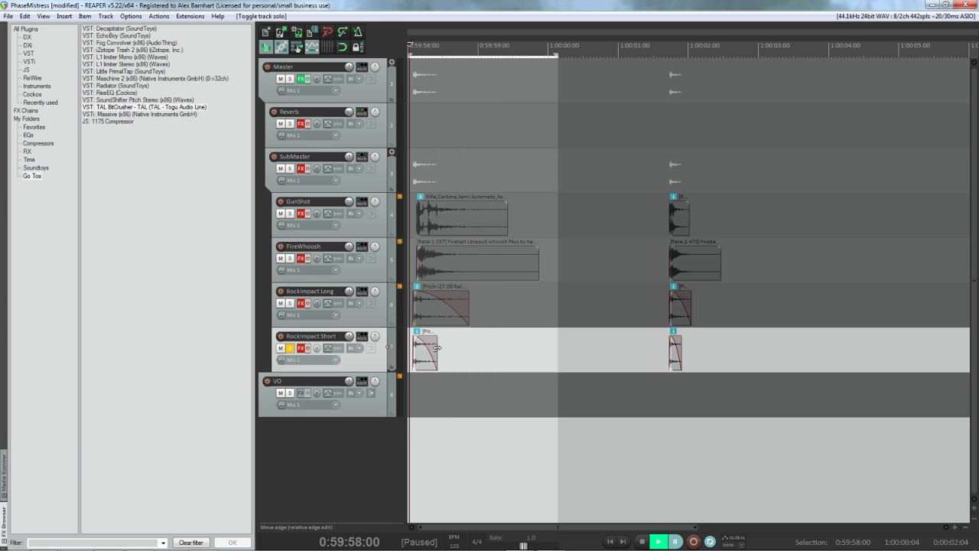
pyautogui.press('space')
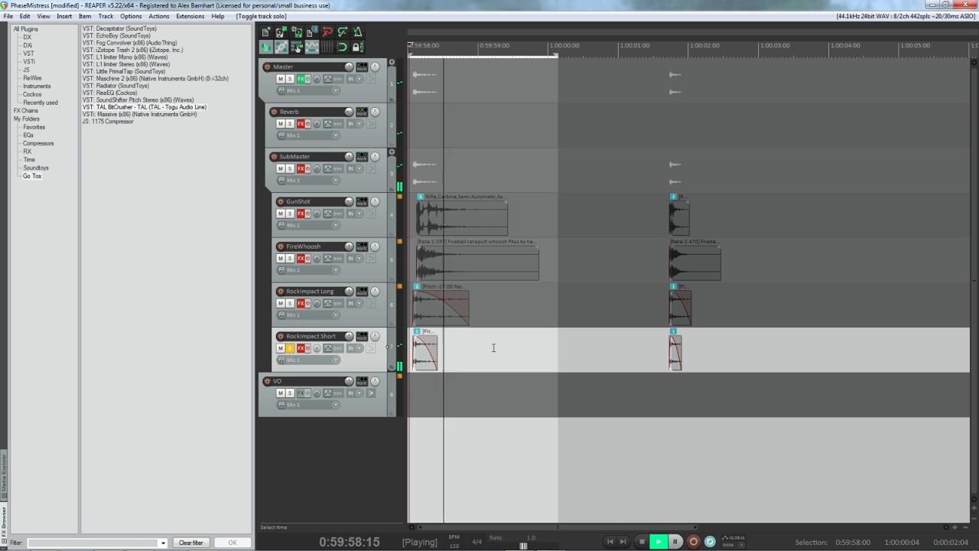
pyautogui.hotkey('ctrl', 'space')
# - Unsolo RockImpact Short and play all four sound layers together from 0:59:58:00
pyautogui.click(290, 348)
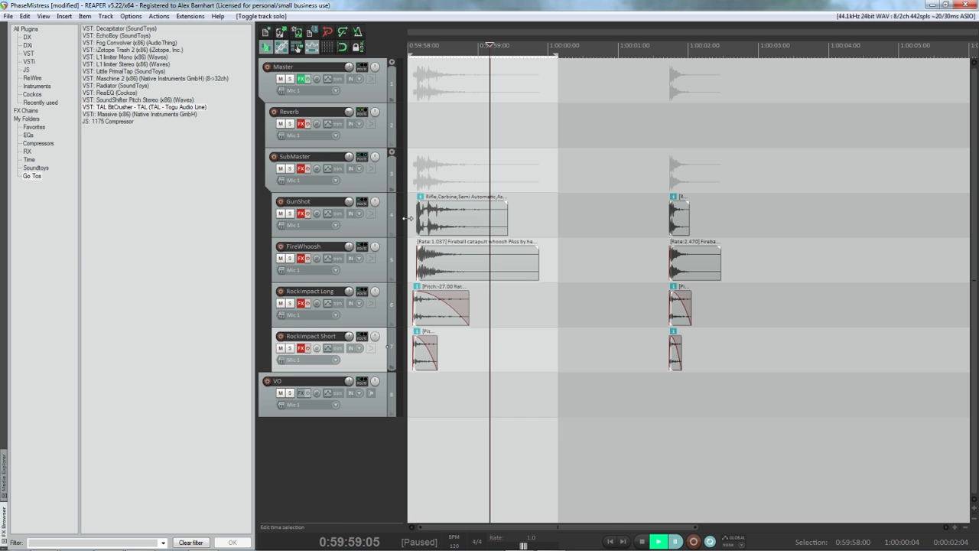
pyautogui.click(411, 213)
pyautogui.press('space')
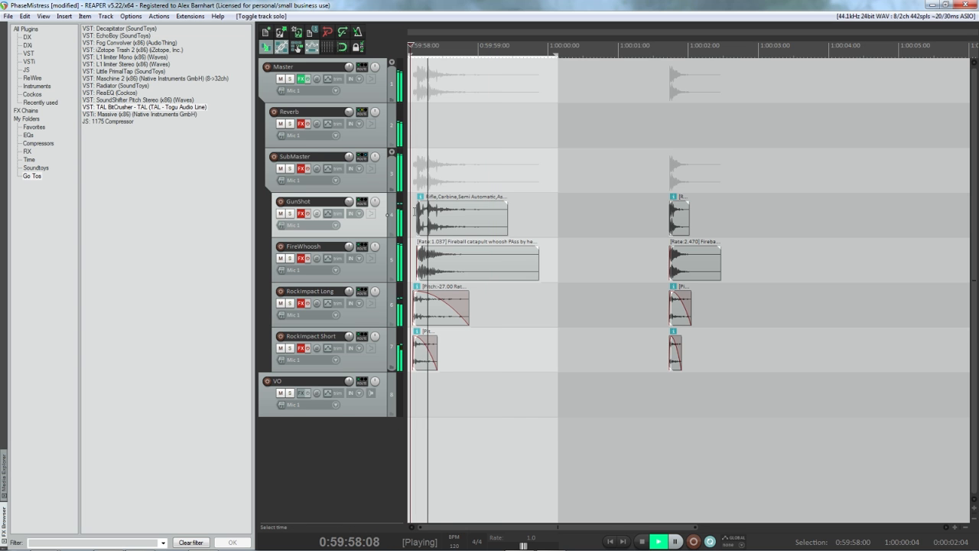
# - Enable the GunShot track's effects and play it soloed with its FX chain window open
pyautogui.click(301, 213)
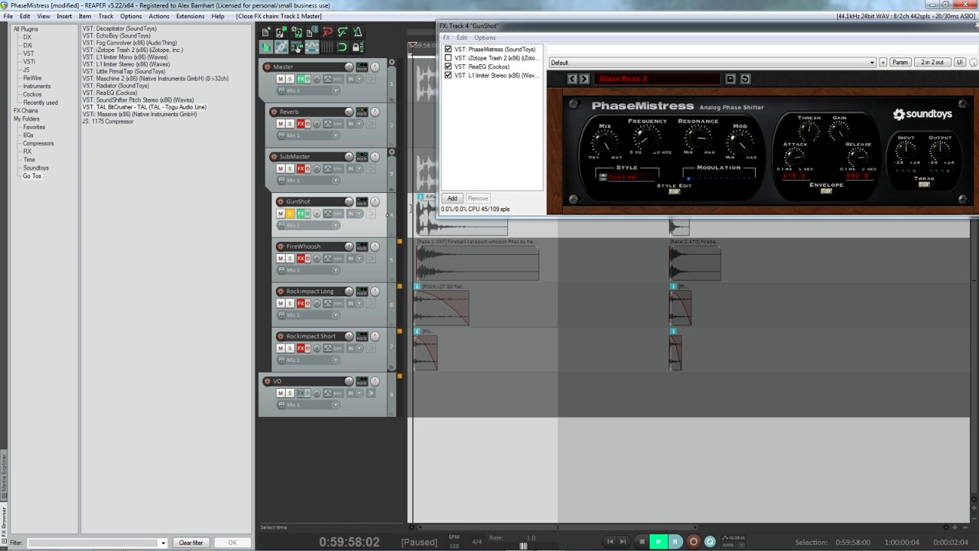
pyautogui.press('space')
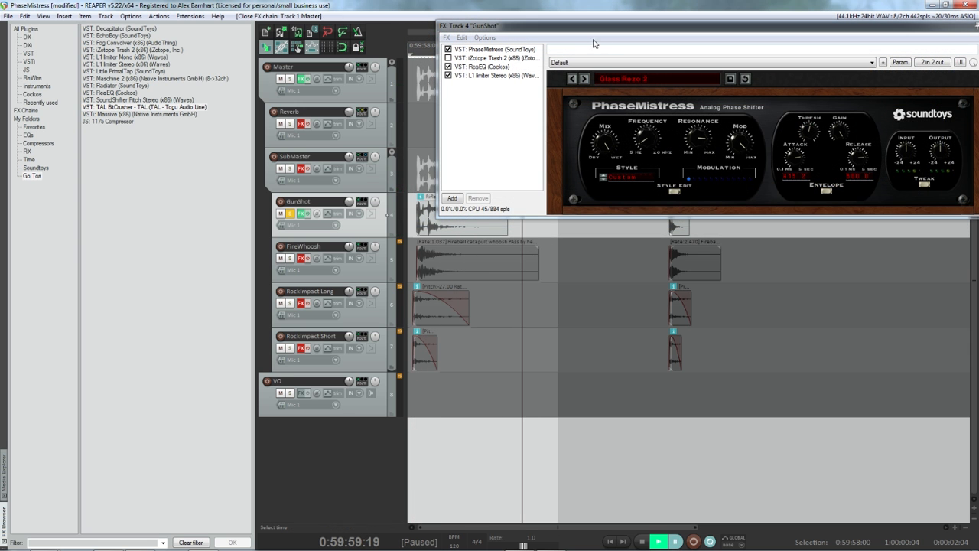
pyautogui.moveTo(592, 25); pyautogui.dragTo(562, 20)
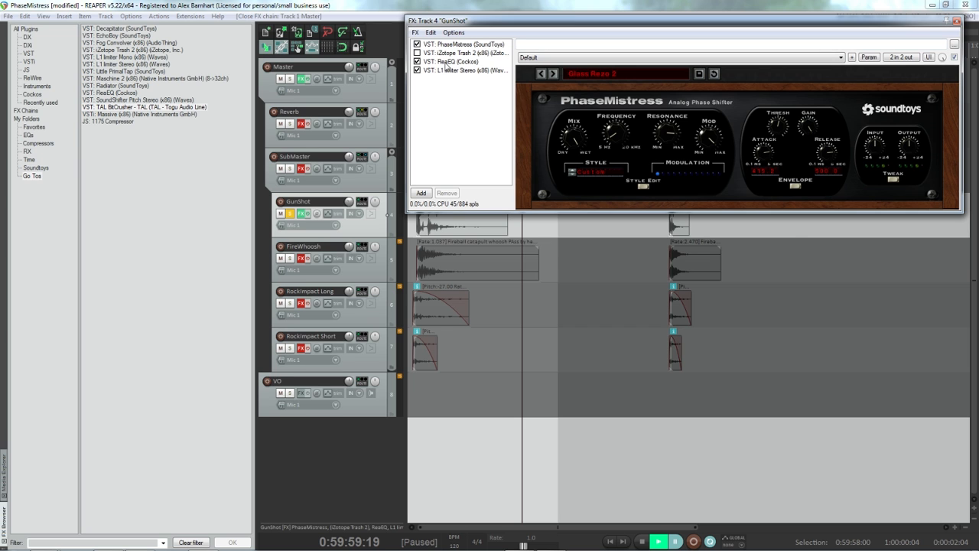
# - Examine the ReaEQ, L1 limiter and PhaseMistress settings in the GunShot FX chain
pyautogui.click(447, 62)
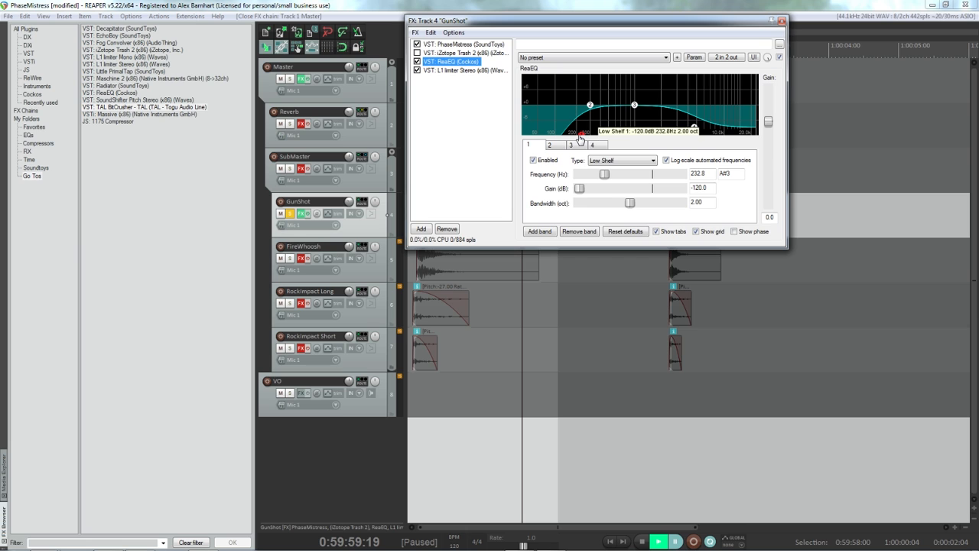
pyautogui.click(463, 70)
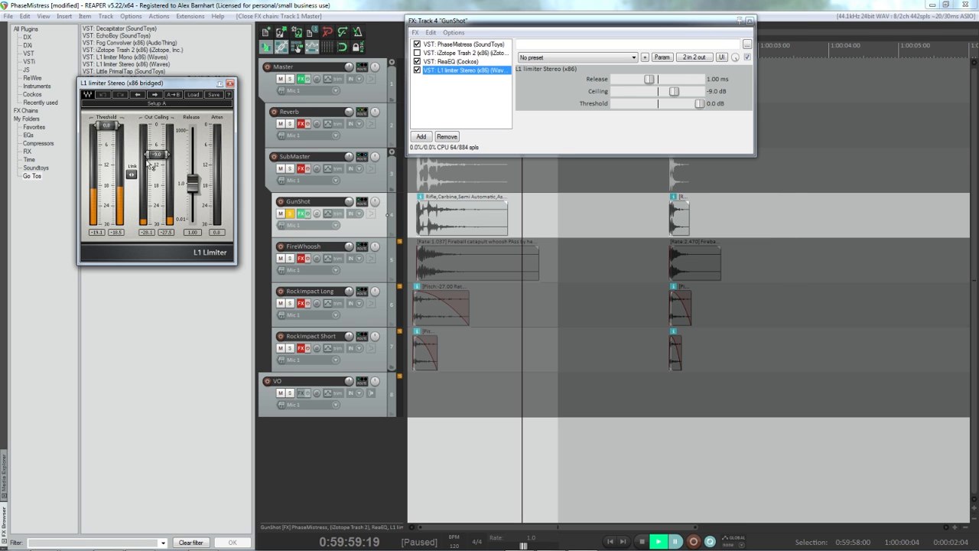
pyautogui.click(230, 83)
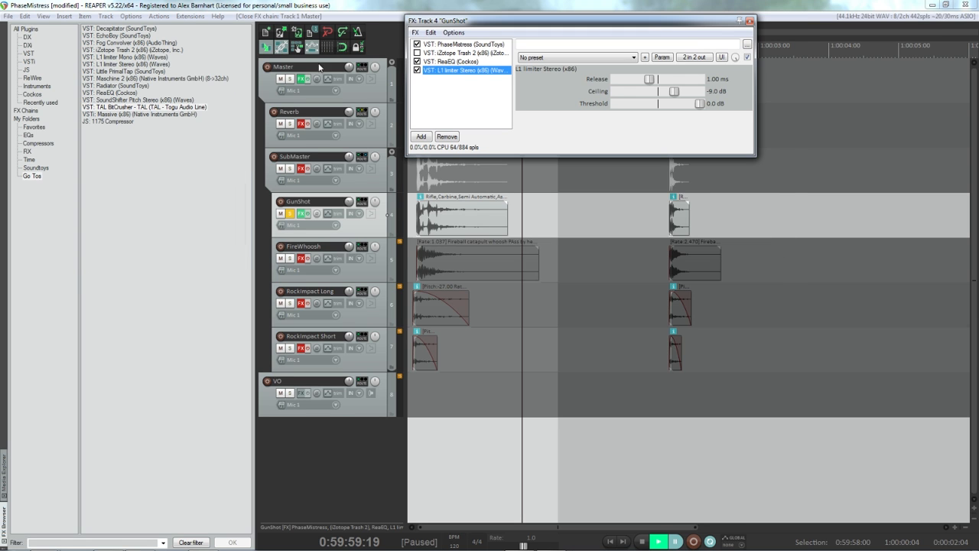
pyautogui.click(469, 46)
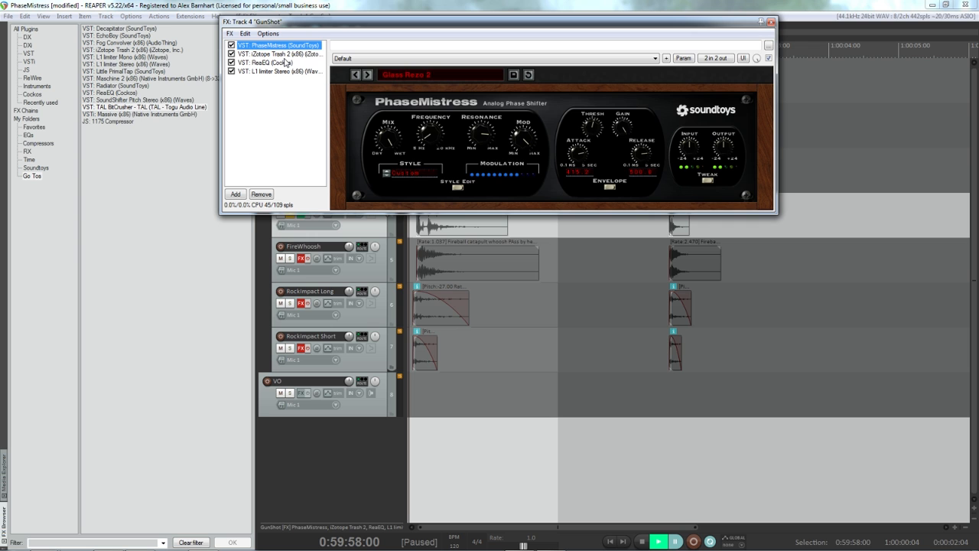
# - Open iZotope Trash 2 in the GunShot FX chain and play the shot through its Filter 1 module
pyautogui.click(283, 54)
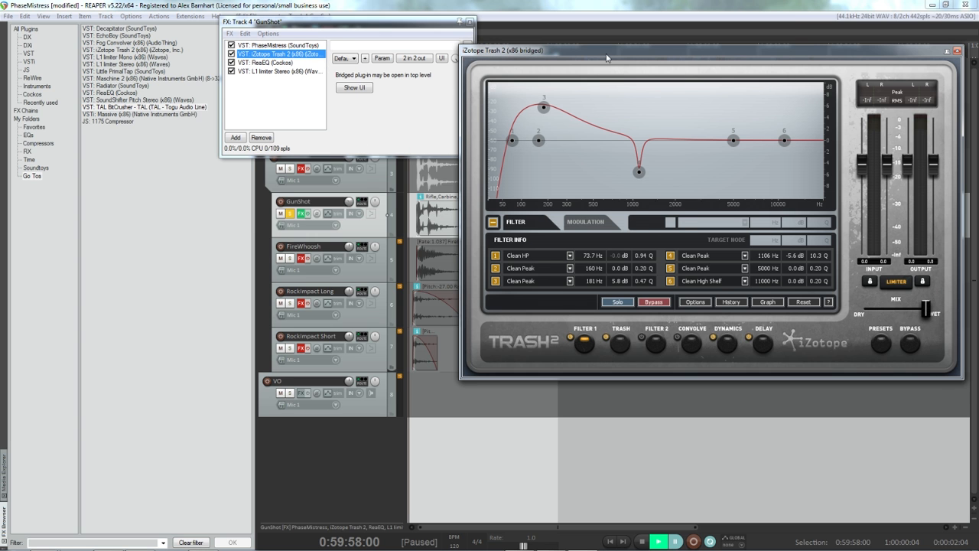
pyautogui.moveTo(607, 57); pyautogui.dragTo(602, 49)
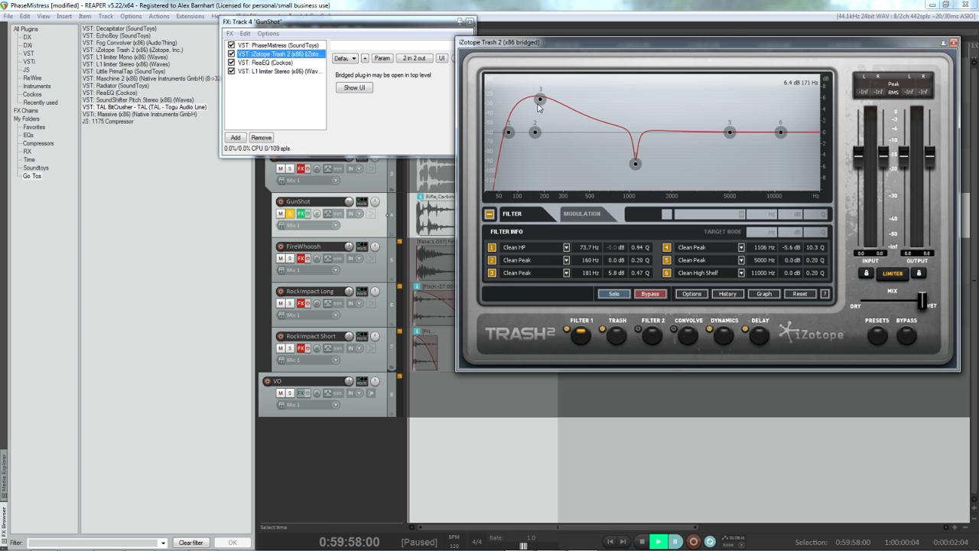
pyautogui.click(413, 213)
pyautogui.press('space')
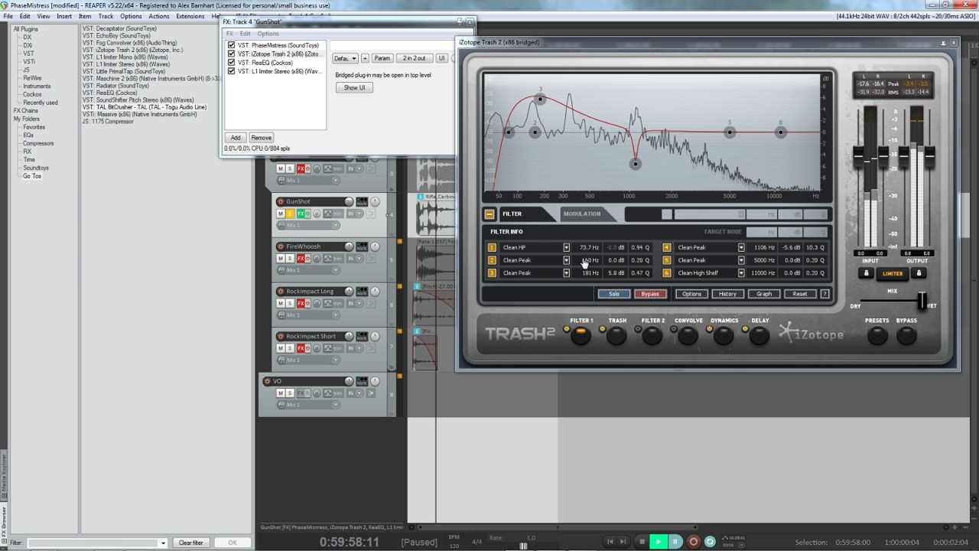
# - Examine the Trash, Dynamics and Delay modules of Trash 2 and play the gunshot through them
pyautogui.click(617, 337)
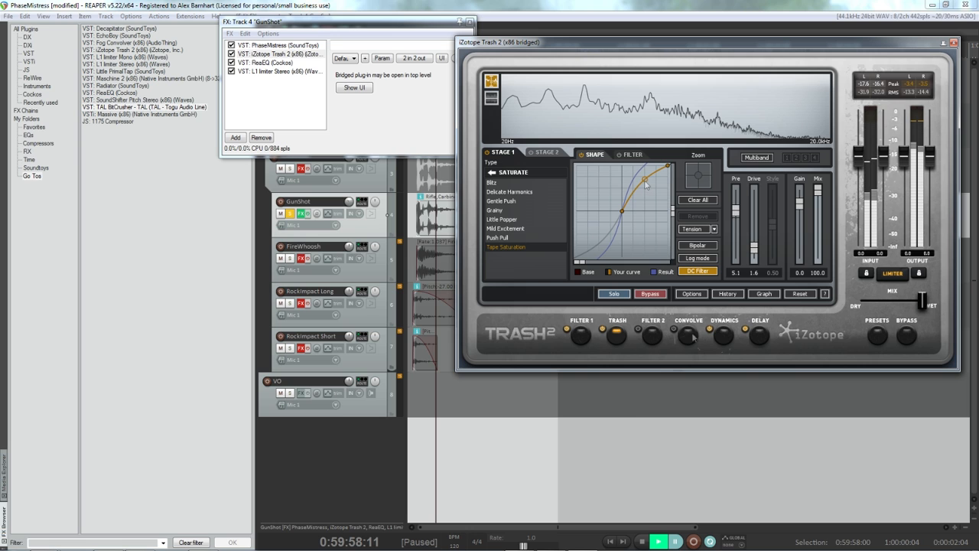
pyautogui.click(725, 338)
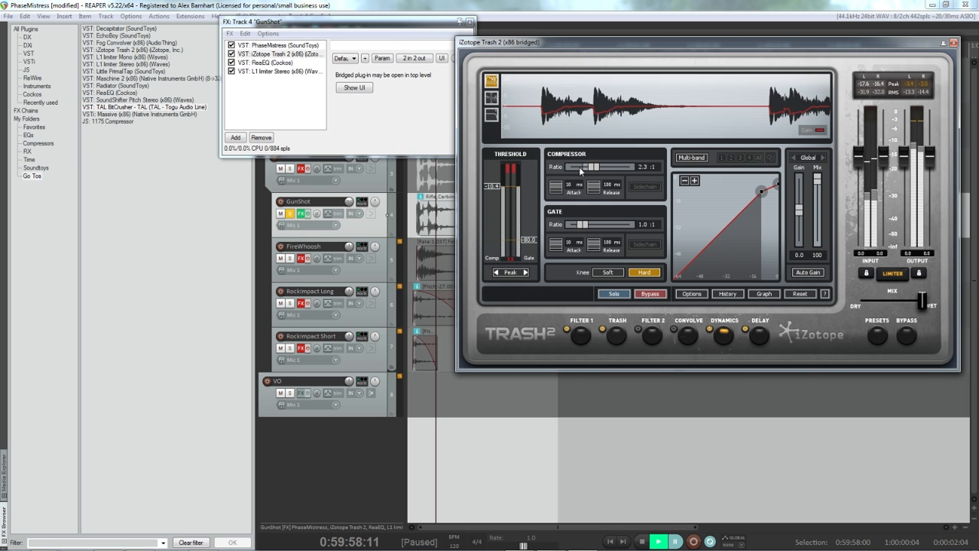
pyautogui.click(759, 336)
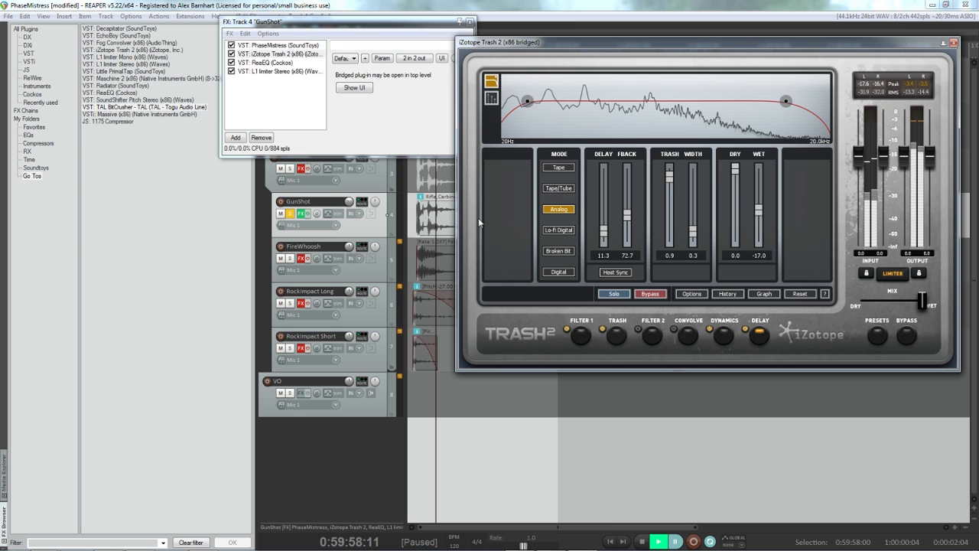
pyautogui.press('space')
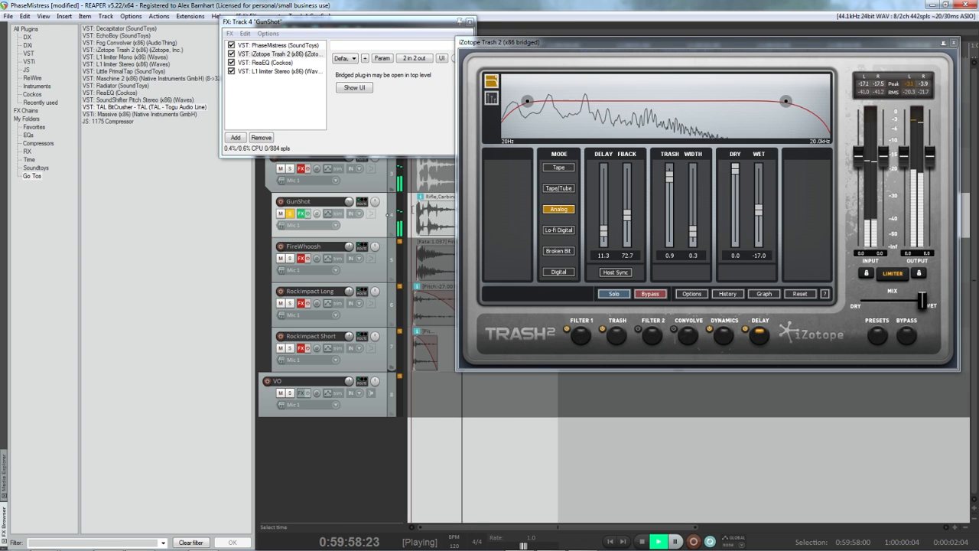
pyautogui.press('space')
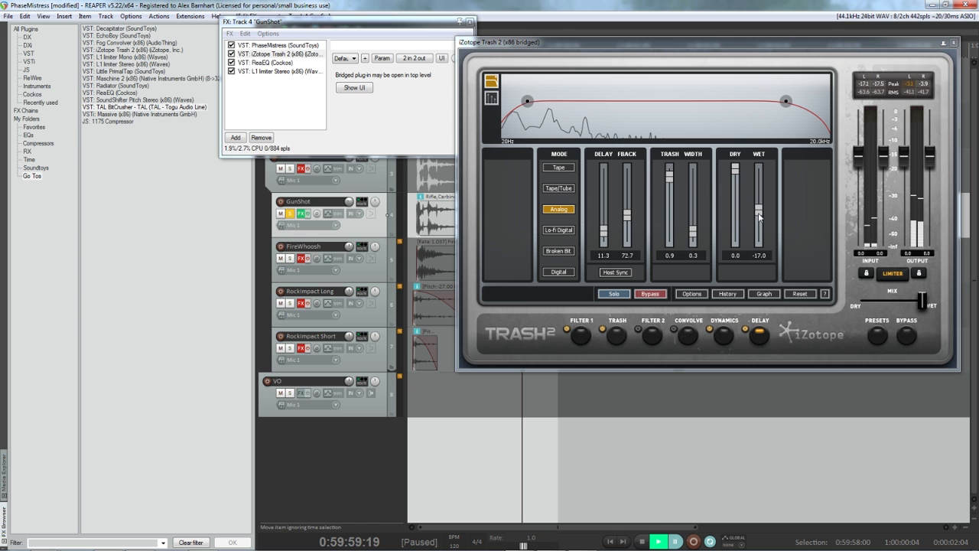
# - Set the wet level of Trash 2's Delay module to -17.2 and replay the gunshot
pyautogui.moveTo(760, 217)
pyautogui.mouseDown()
pyautogui.moveTo(760, 245)
pyautogui.moveTo(762, 215)
pyautogui.mouseUp()
pyautogui.press('space')
pyautogui.press('space')
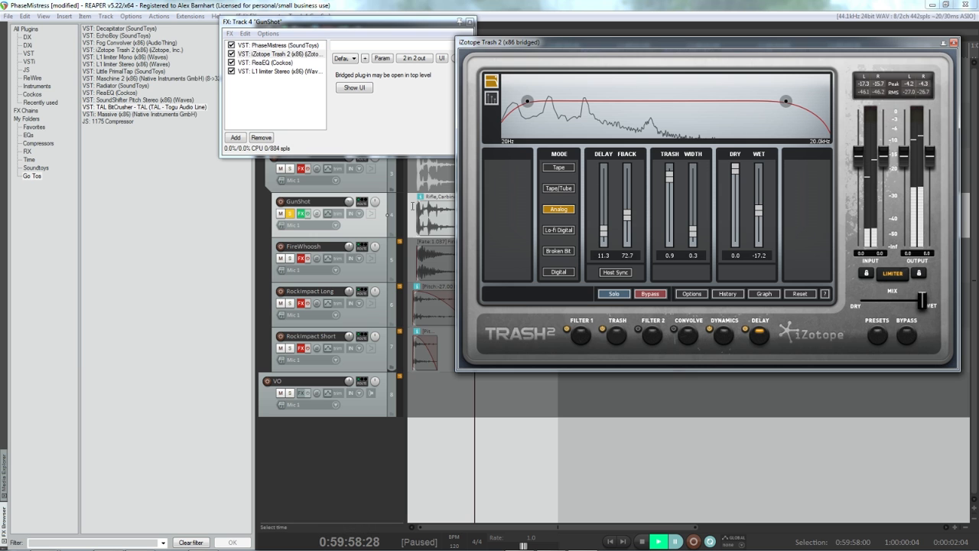
pyautogui.press('space')
pyautogui.press('space')
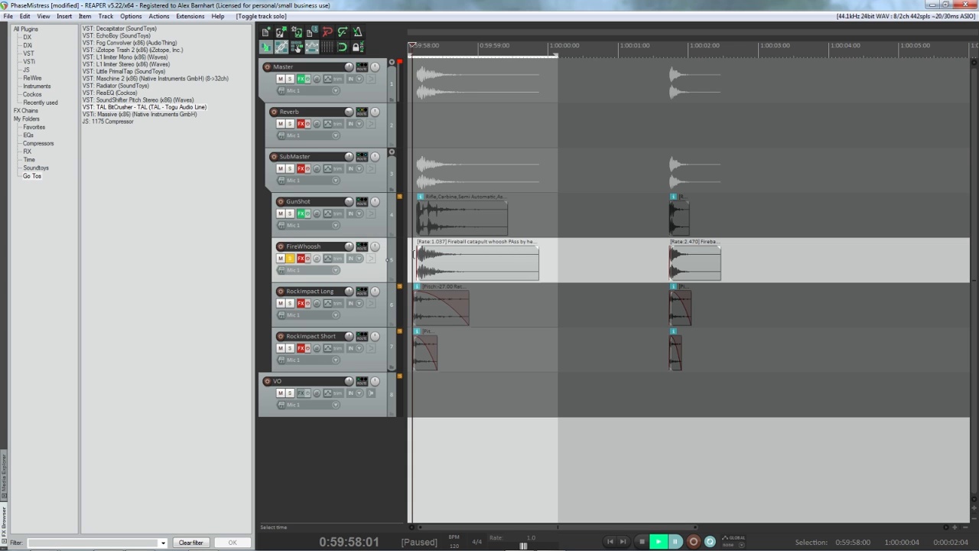
# - Play the soloed FireWhoosh track dry, and replay it from 0:59:58:00 with its effects enabled
pyautogui.press('space')
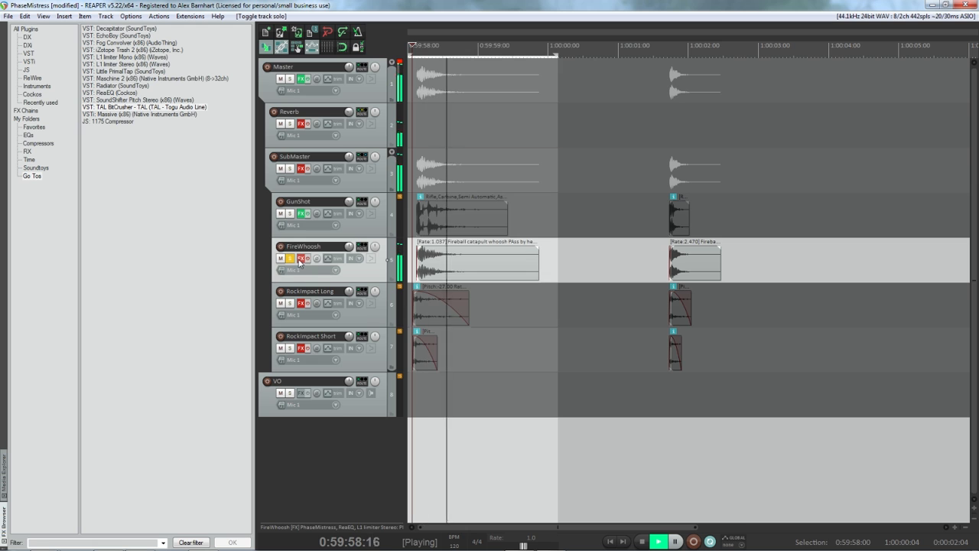
pyautogui.click(410, 250)
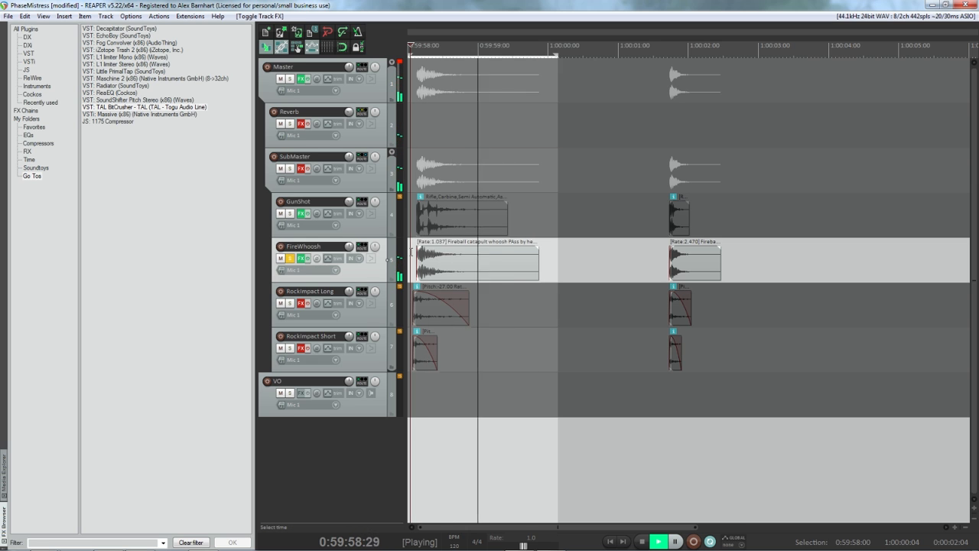
pyautogui.press('space')
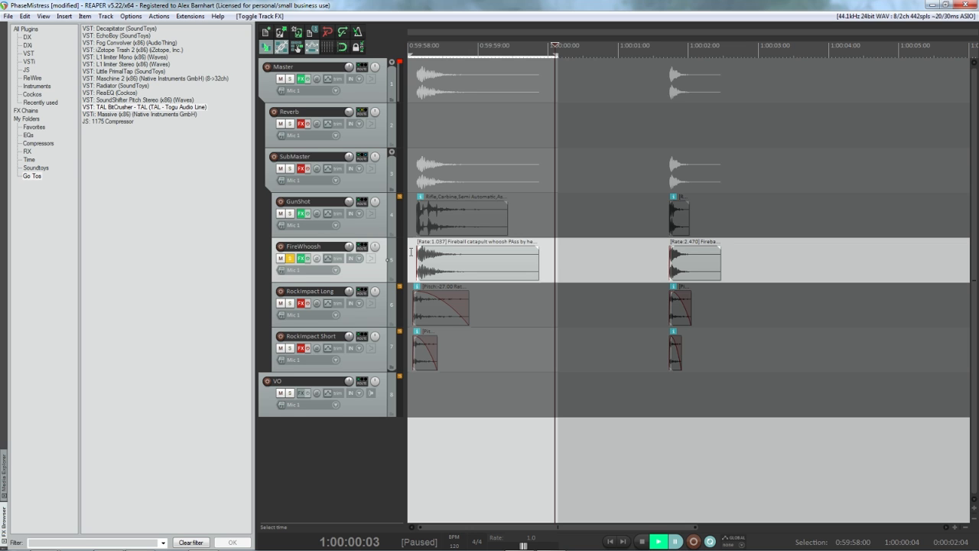
# - Play the RockImpact Long track in solo from 0:59:58:00 with its effects enabled
pyautogui.click(411, 293)
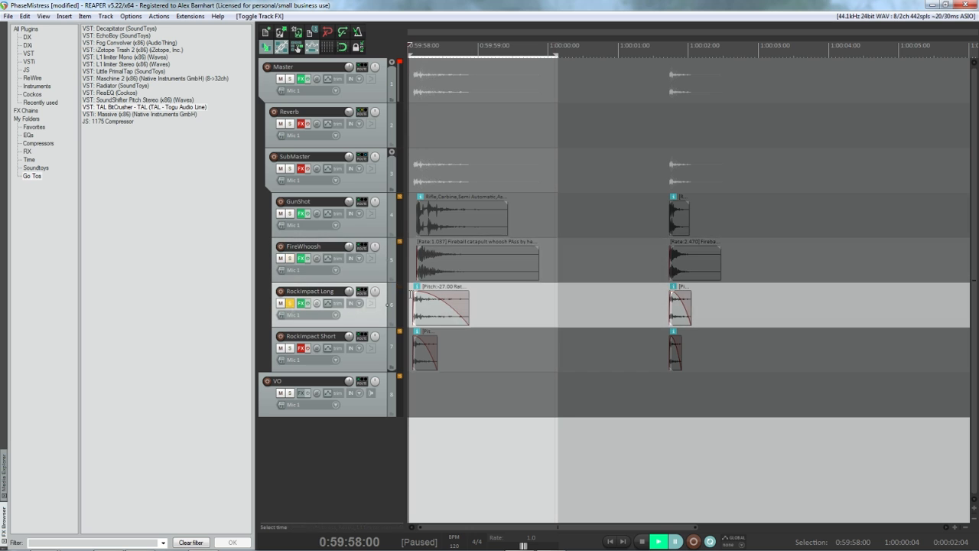
pyautogui.press('space')
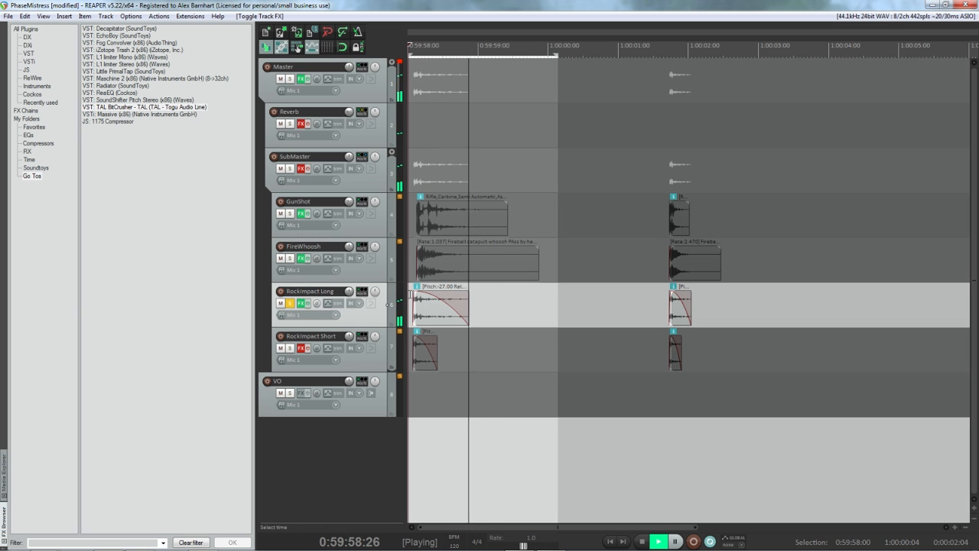
# - Switch the solo from RockImpact Long to RockImpact Short with its effects enabled, and cue playback at 0:59:58:00
pyautogui.click(290, 305)
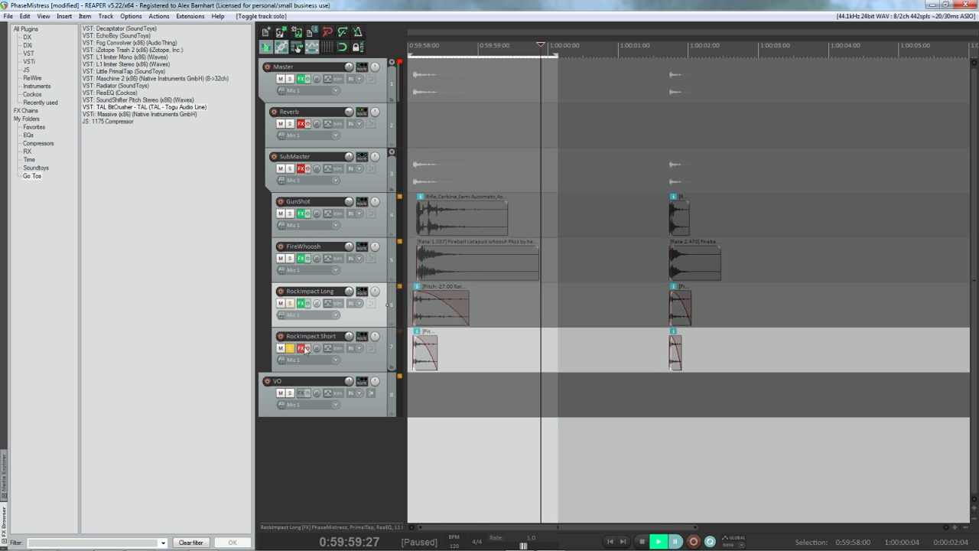
pyautogui.click(301, 349)
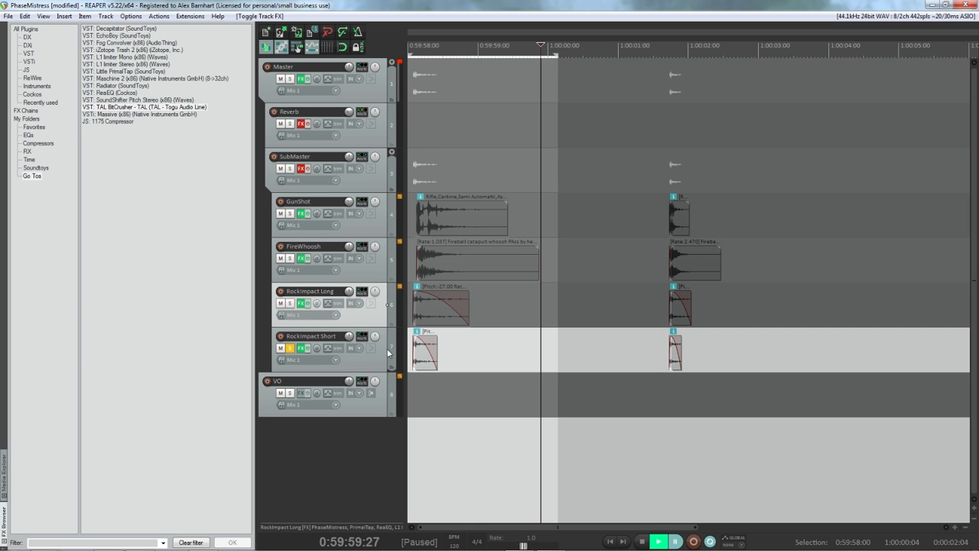
pyautogui.click(411, 344)
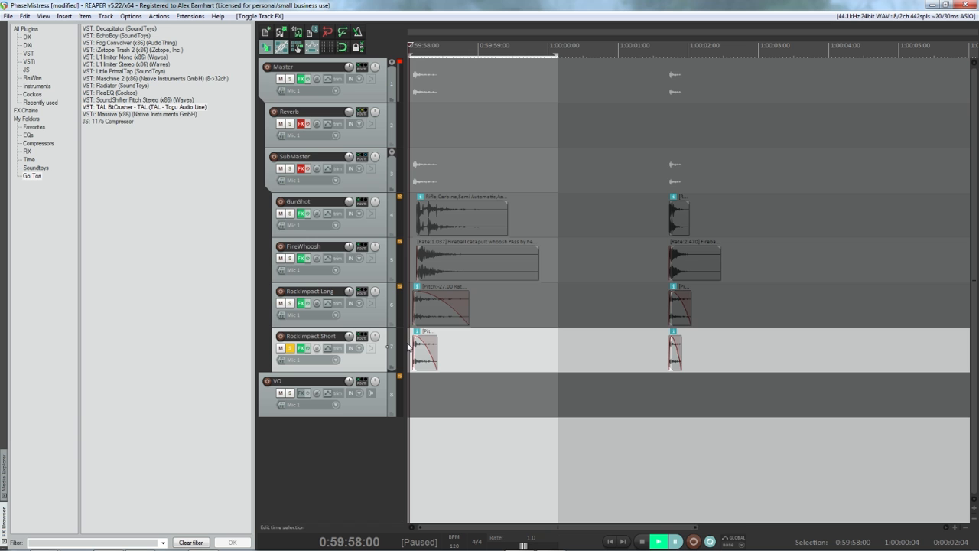
# - Play the soloed RockImpact Short track, and replay all layers unsoloed from 0:59:58:01 with the Reverb and SubMaster effects bypassed
pyautogui.press('space')
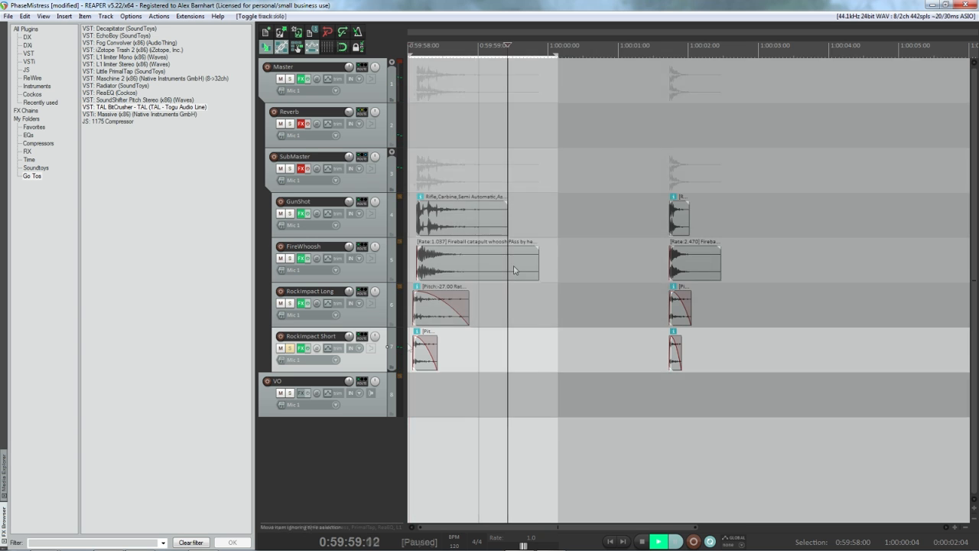
pyautogui.click(538, 206)
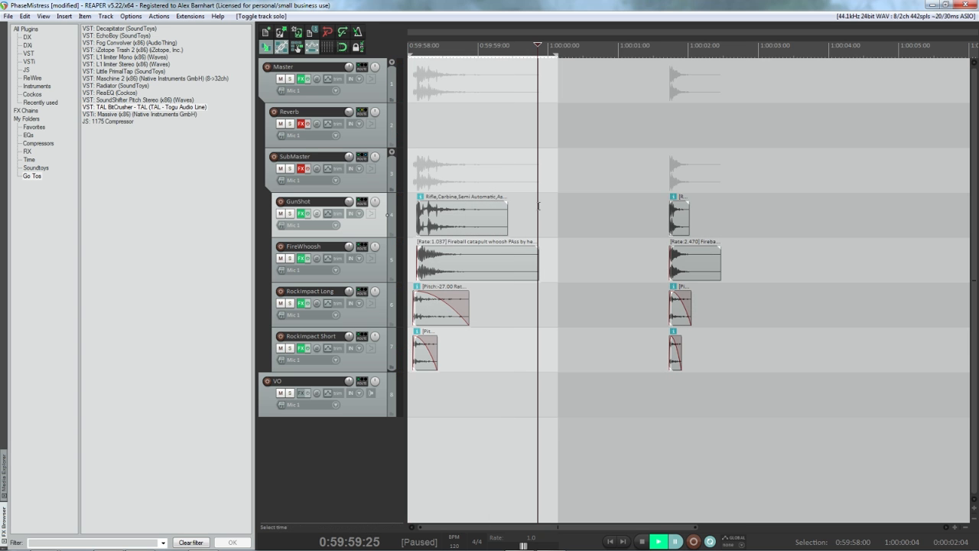
pyautogui.click(412, 205)
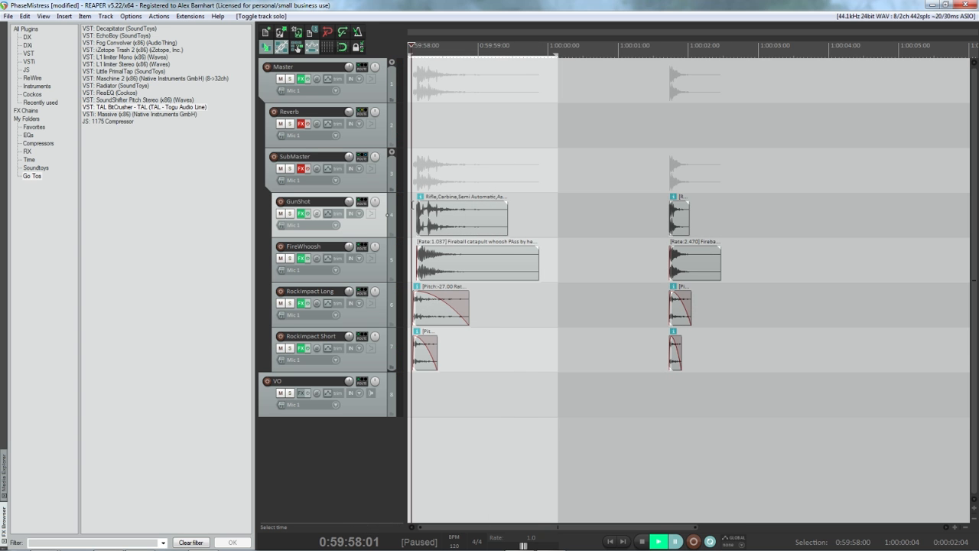
pyautogui.press('space')
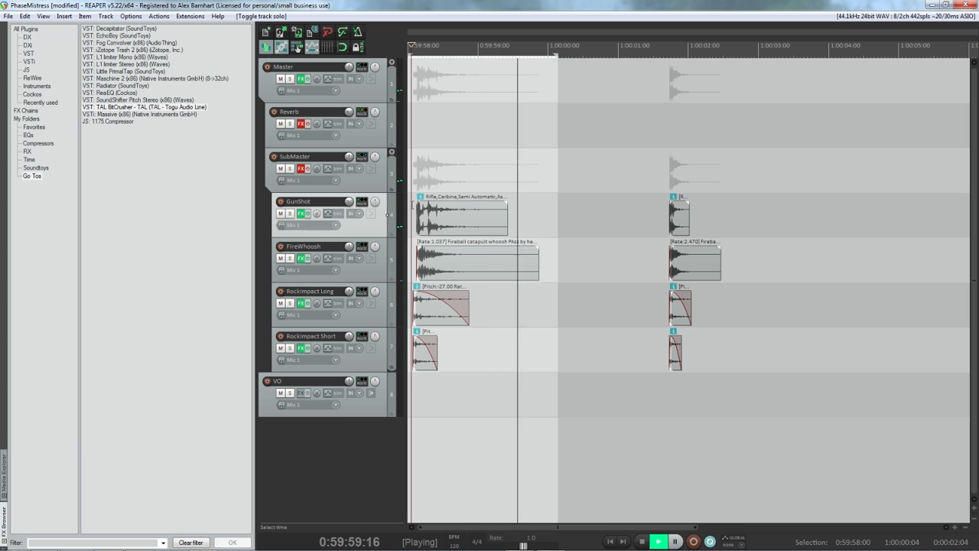
pyautogui.press('space')
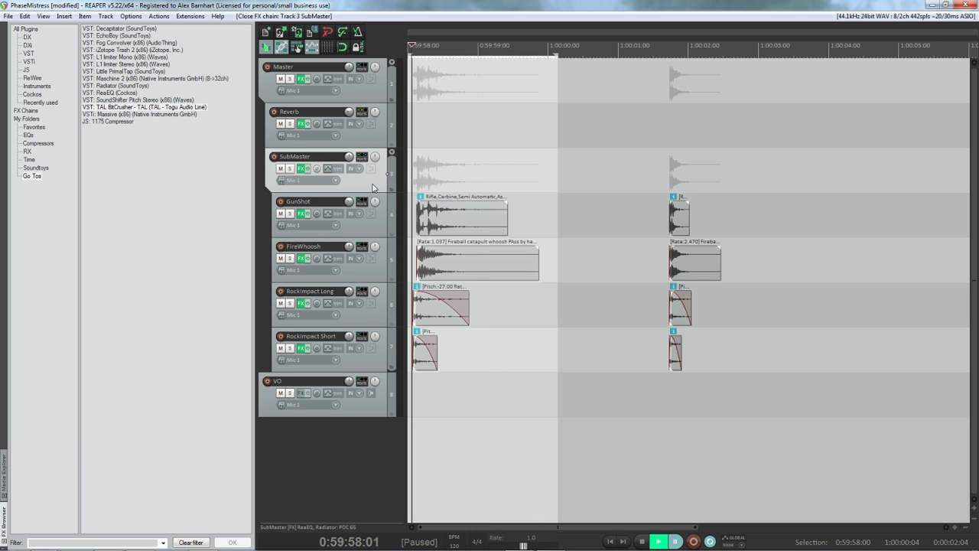
# - Review the ReaEQ and Radiator settings in the SubMaster track's effects chain
pyautogui.click(299, 168)
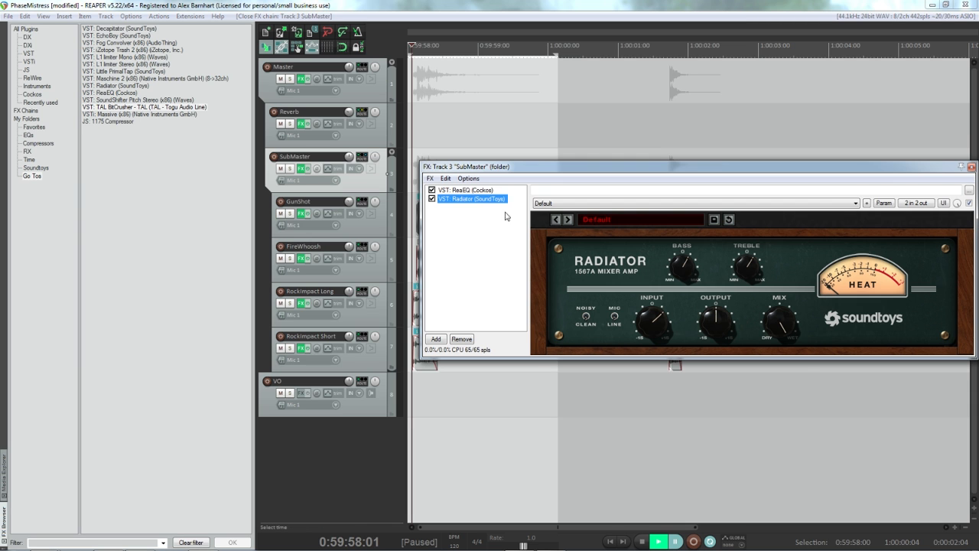
pyautogui.click(466, 189)
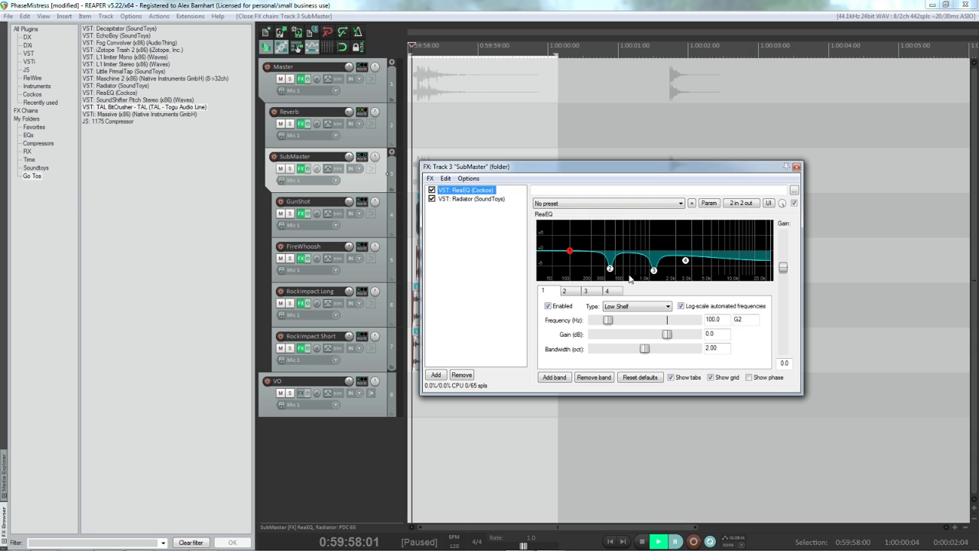
pyautogui.click(463, 199)
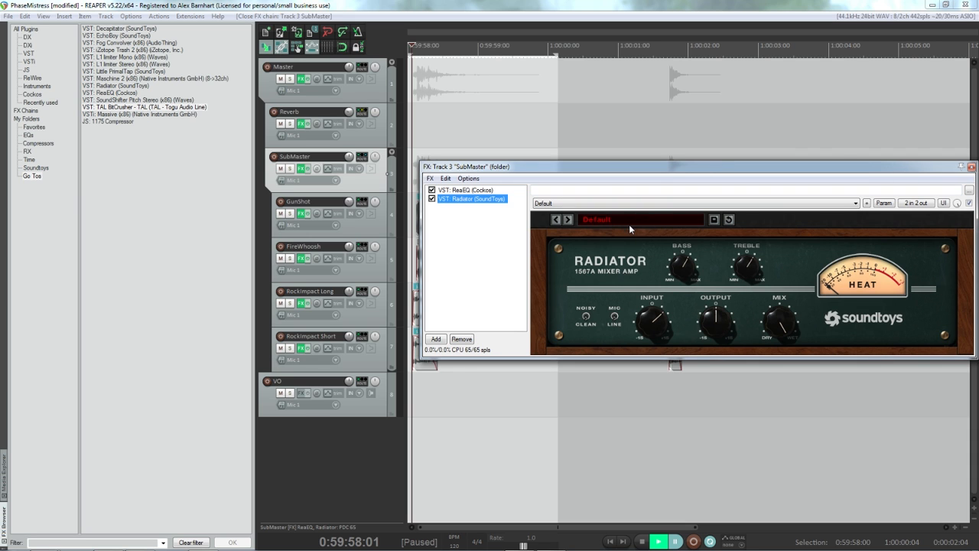
pyautogui.click(972, 167)
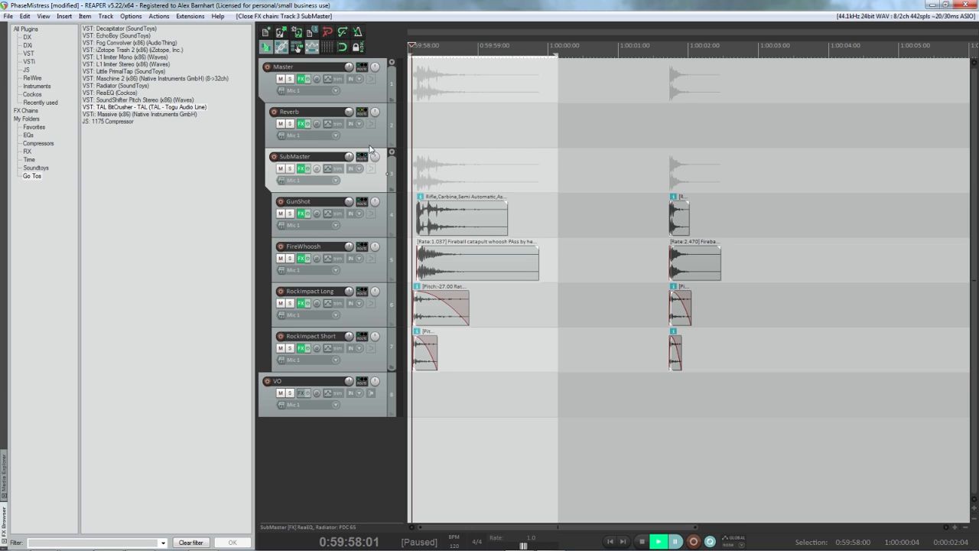
# - Play all the layers together from 0:59:58:00 with the Master, Reverb and SubMaster effects enabled
pyautogui.click(371, 93)
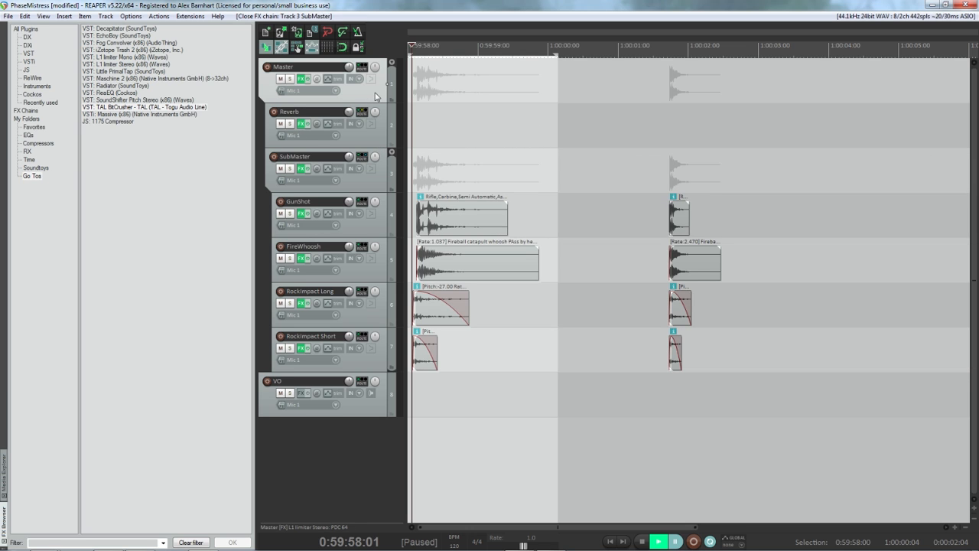
pyautogui.click(547, 208)
pyautogui.press('Home')
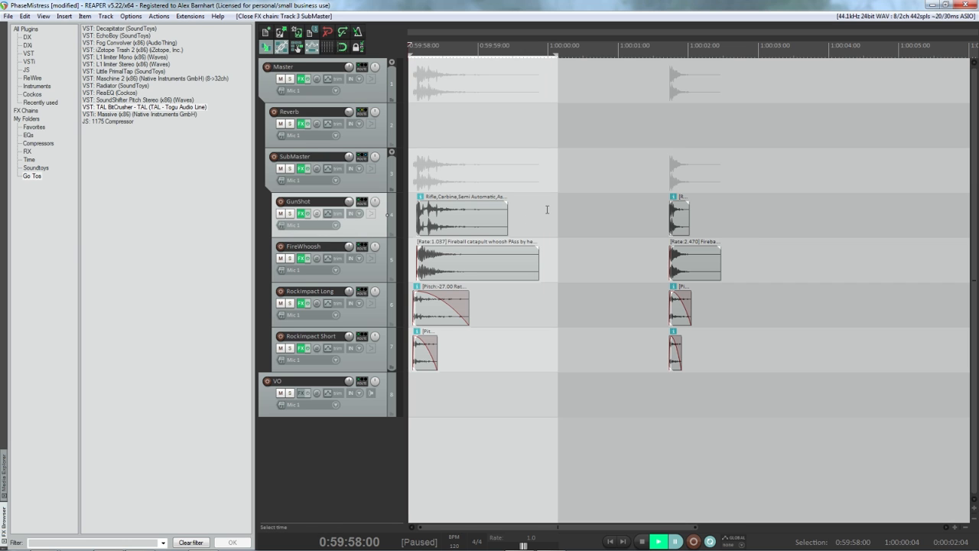
pyautogui.press('space')
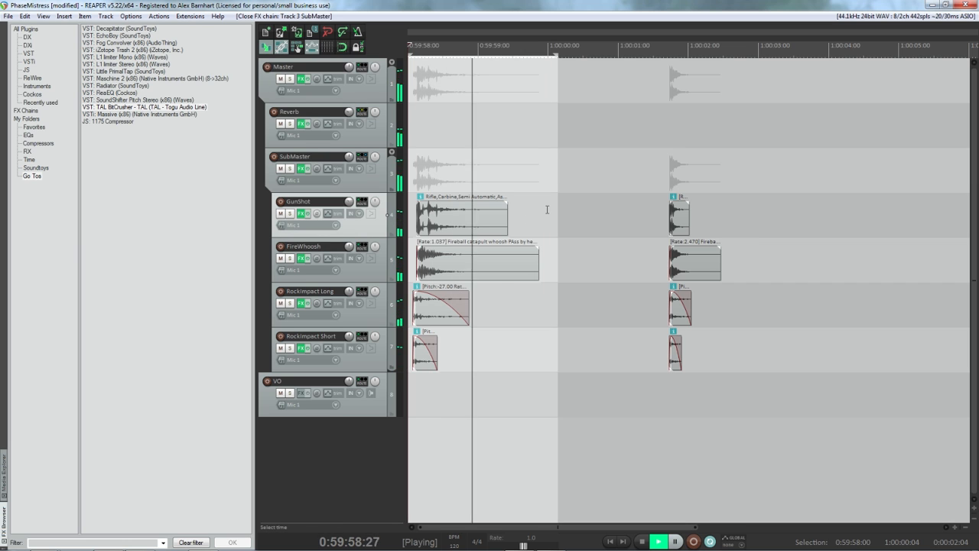
pyautogui.press('space')
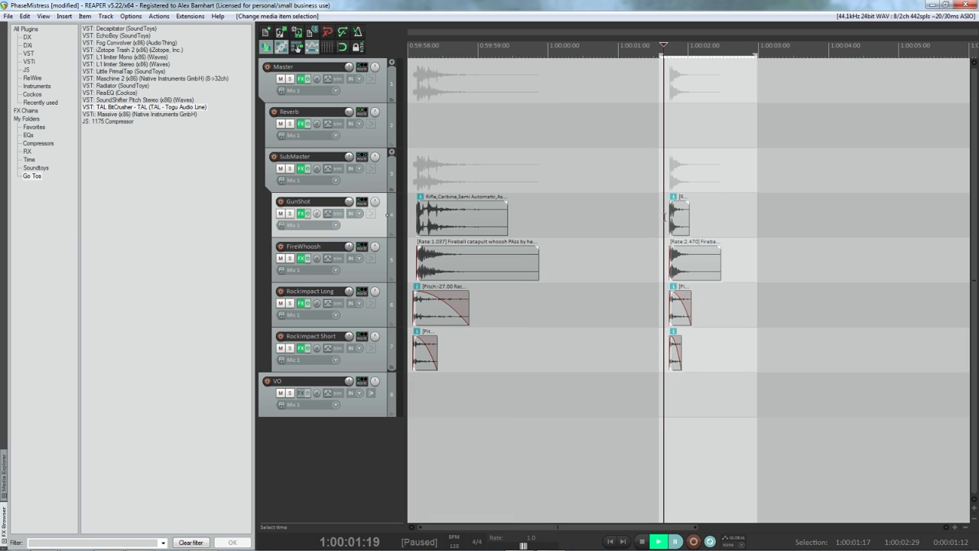
# - Cue playback at 1:00:01:20, just before the second, shorter set of layered clips
pyautogui.click(667, 217)
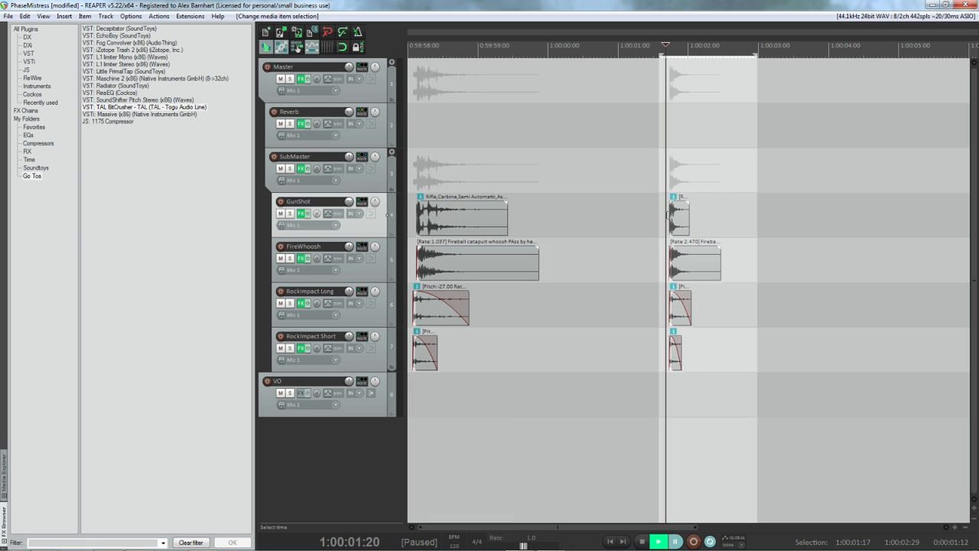